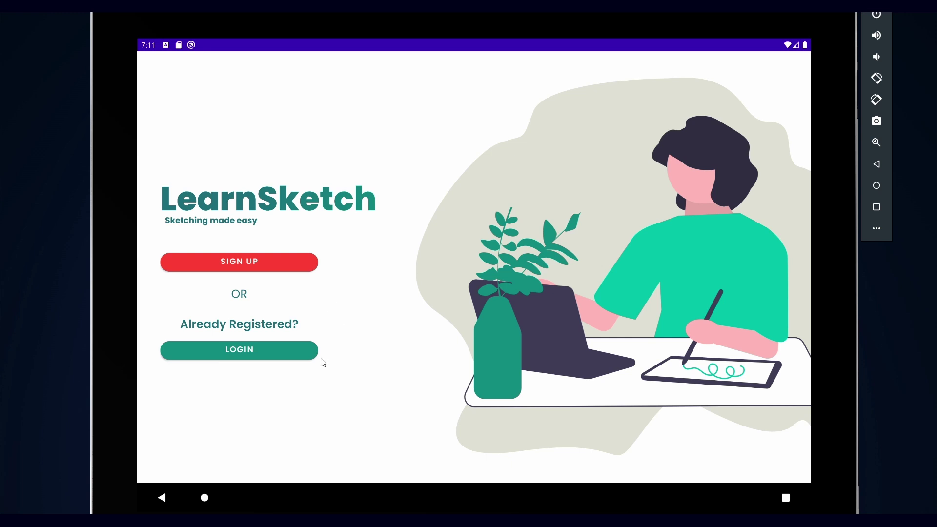
Step: Log in with the test account's email and password to reach the Welcome home screen
click(296, 359)
click(238, 306)
key(Tab)
text(123456)
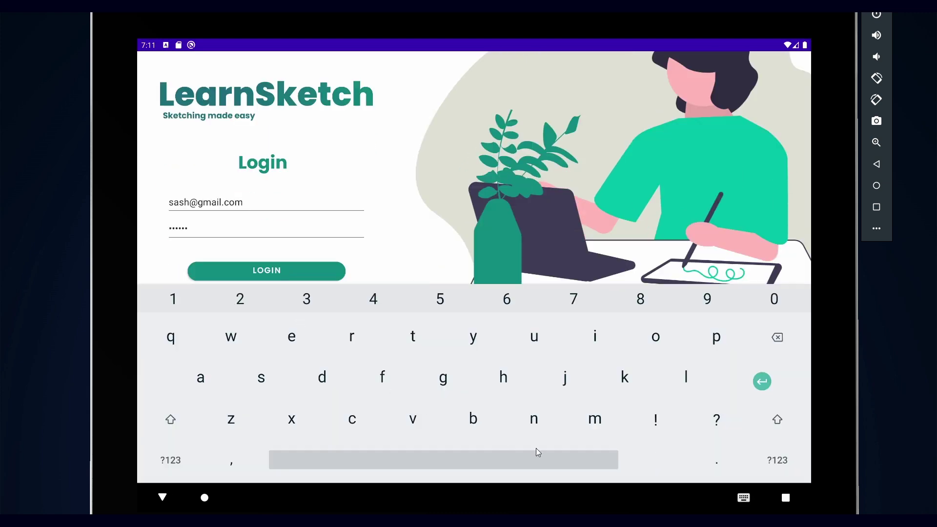
key(Return)
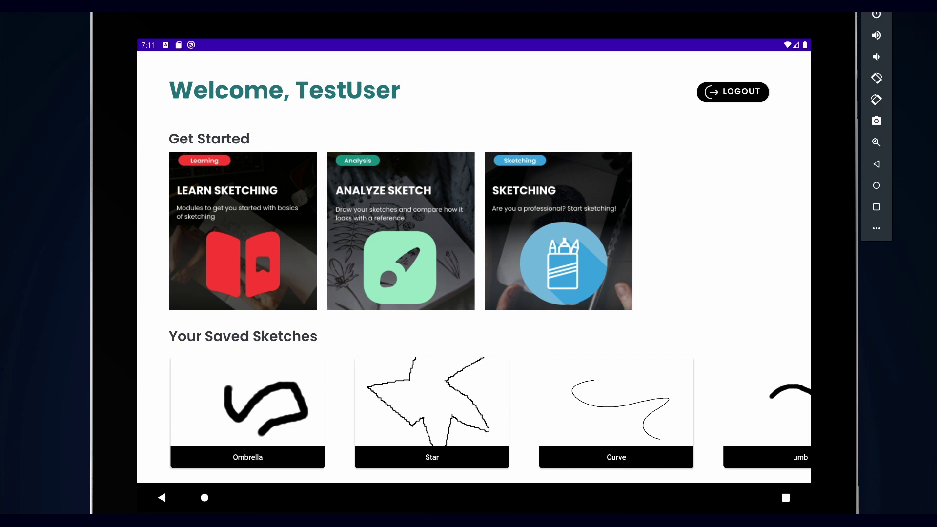
Step: Open Module 1: Sketch a Cake from the Learn Sketching modules
click(301, 286)
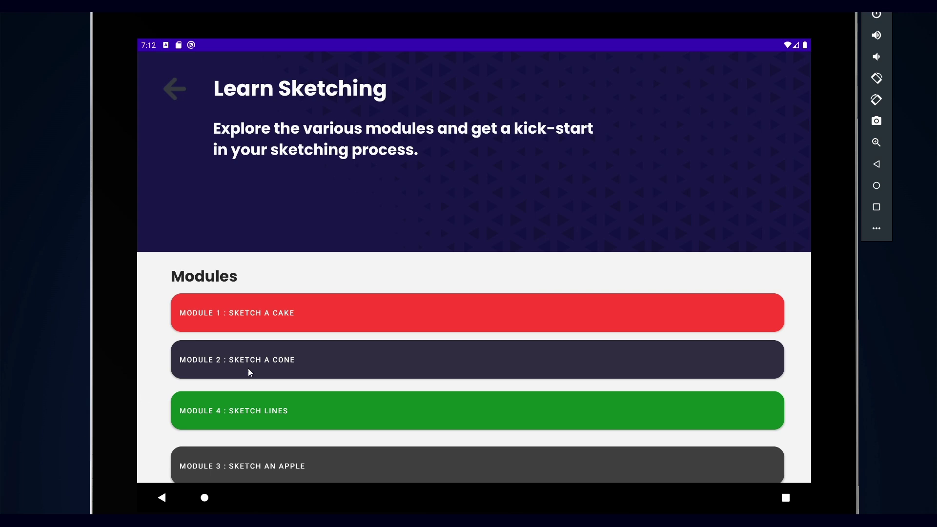
scroll(249, 372, down, 1)
scroll(252, 380, up, 1)
click(608, 318)
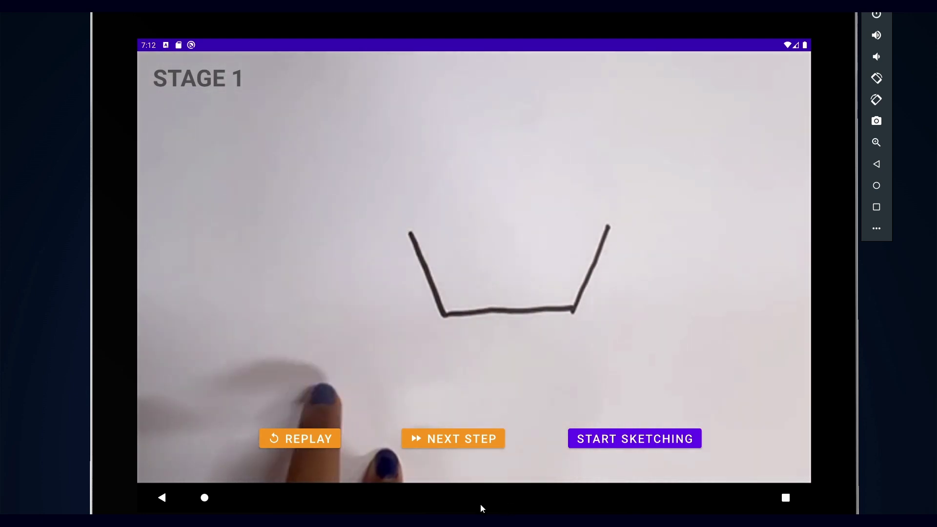
Step: Replay the Stage 1 drawing video and advance the lesson to Stage 4
click(322, 441)
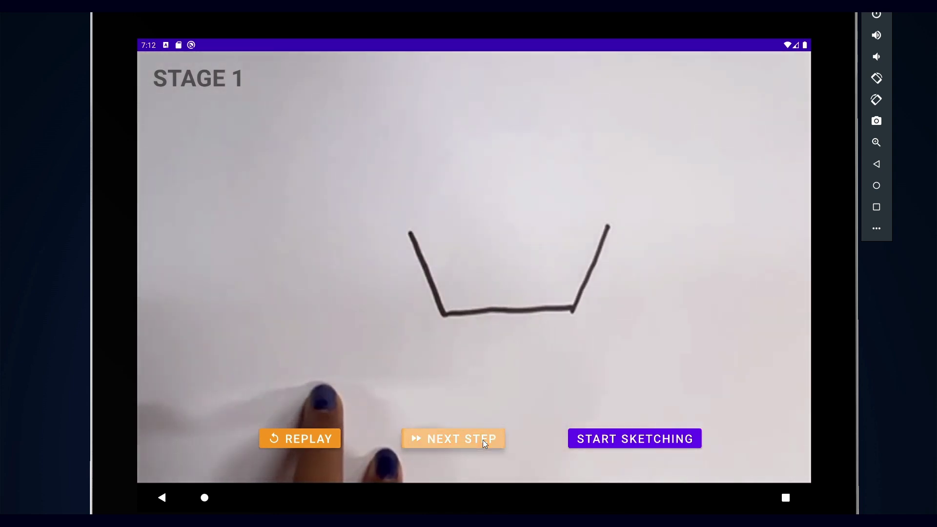
click(482, 440)
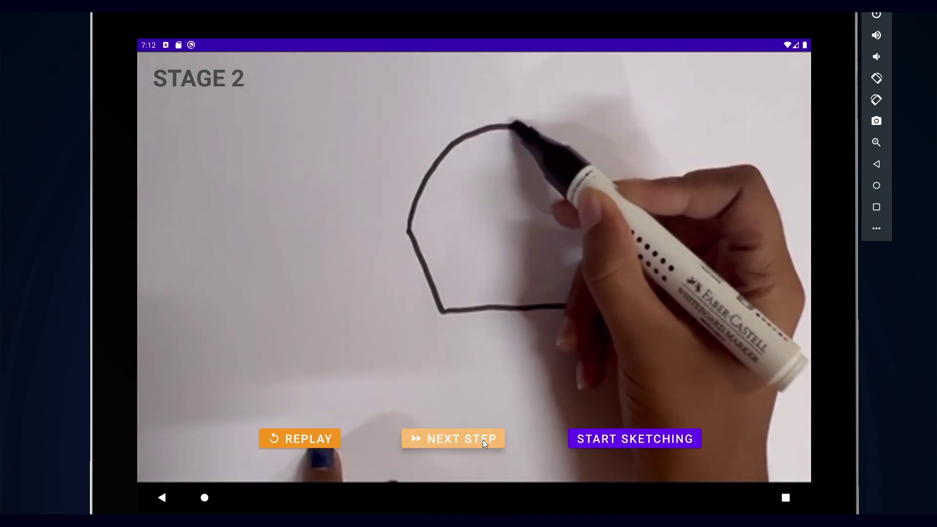
click(482, 441)
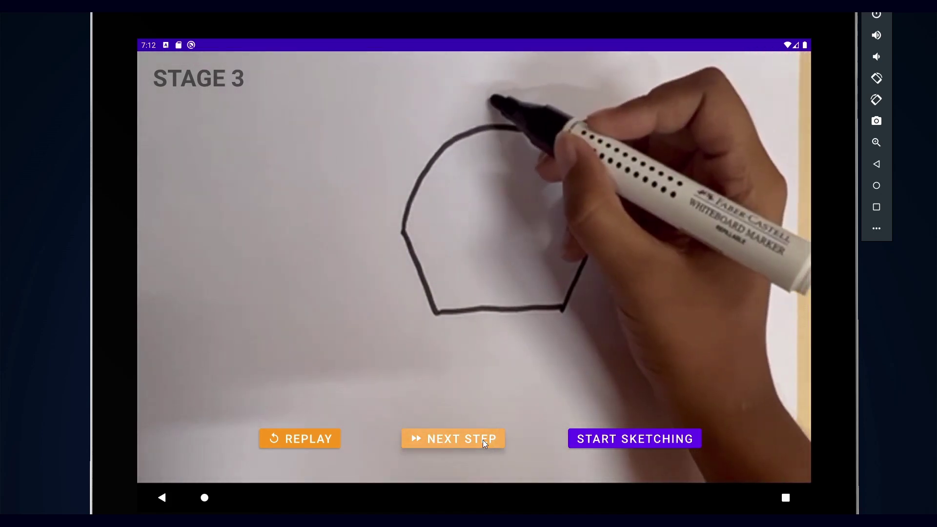
click(483, 440)
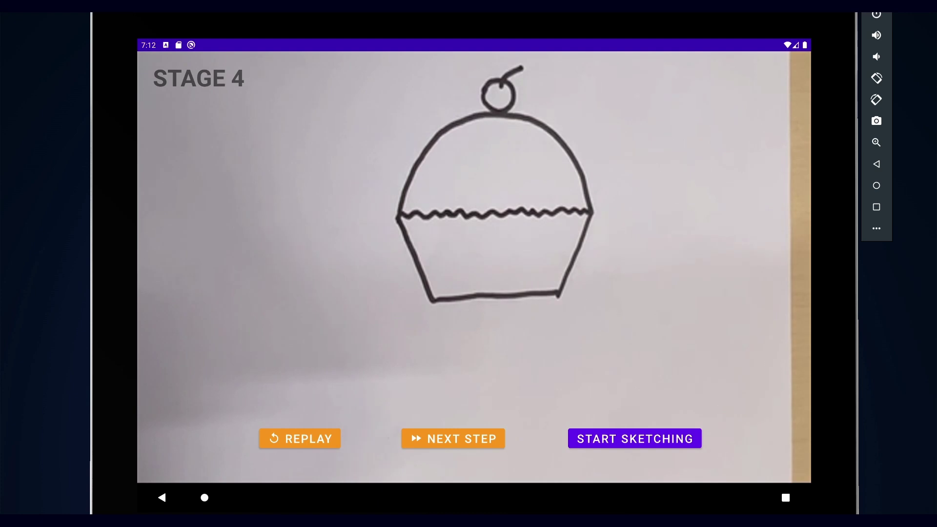
Step: Start a blank canvas with a 20dp brush, drawing and partly erasing a black test stroke
click(658, 443)
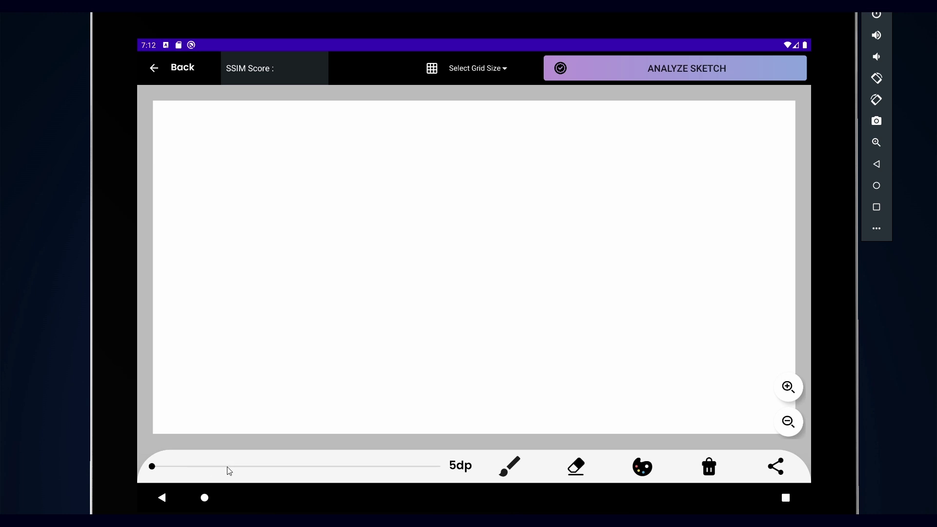
mouse_move(228, 469)
mouse_down()
mouse_move(348, 468)
mouse_move(265, 466)
mouse_up()
drag(252, 178, 242, 246)
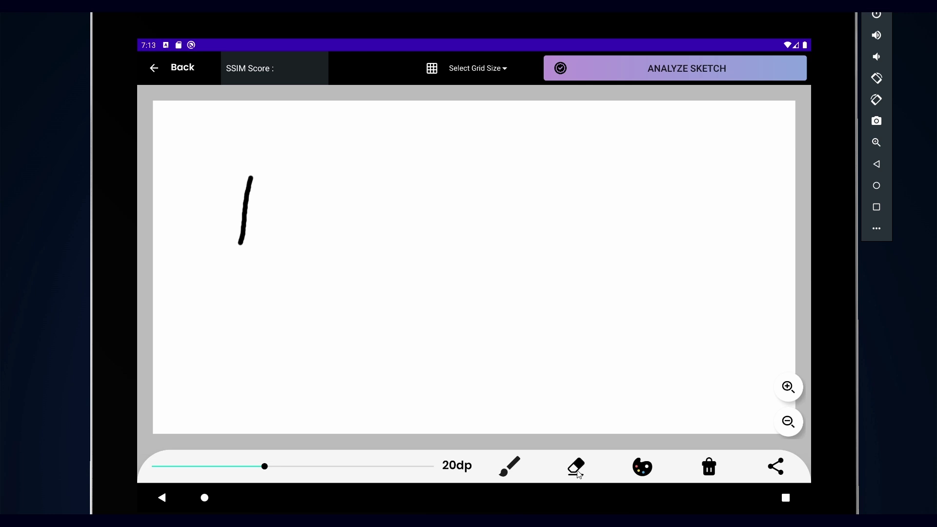
mouse_move(262, 176)
mouse_down()
mouse_move(241, 197)
mouse_move(262, 196)
mouse_move(228, 224)
mouse_move(265, 212)
mouse_move(228, 240)
mouse_move(274, 224)
mouse_move(222, 256)
mouse_up()
Step: Switch the brush to bright red, draw a red test stroke, then clear the canvas
click(644, 467)
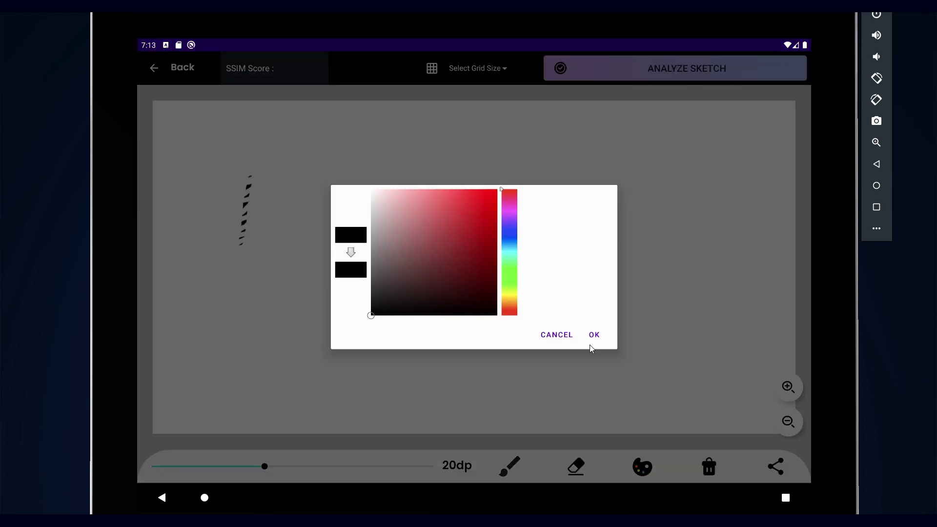
drag(495, 300, 497, 189)
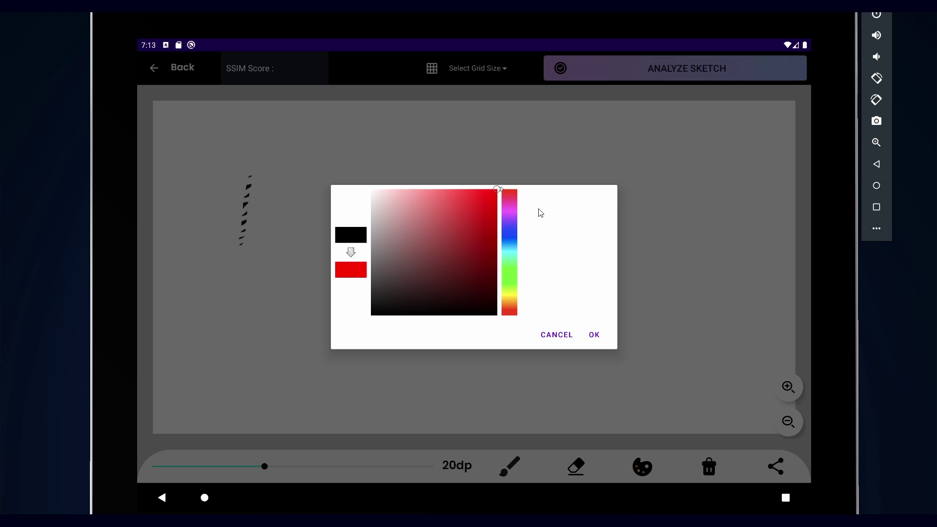
click(596, 335)
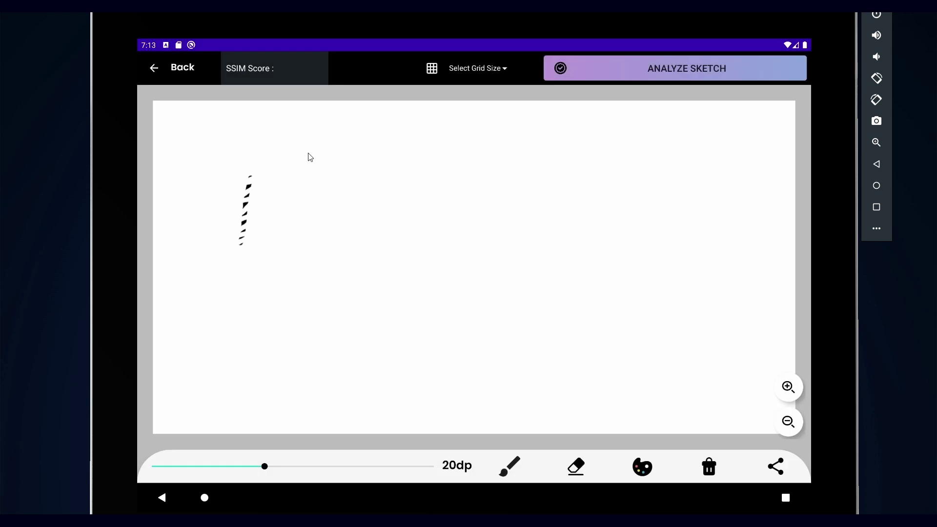
drag(308, 152, 274, 328)
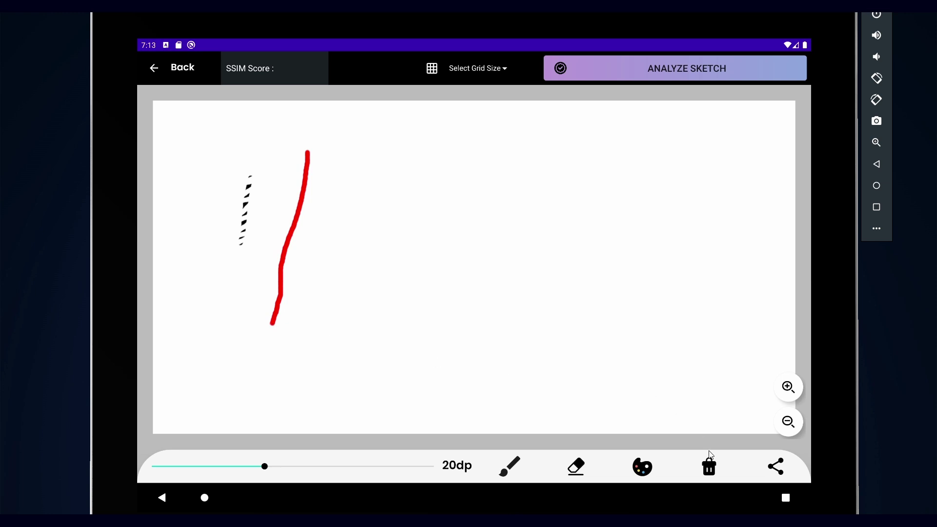
click(709, 470)
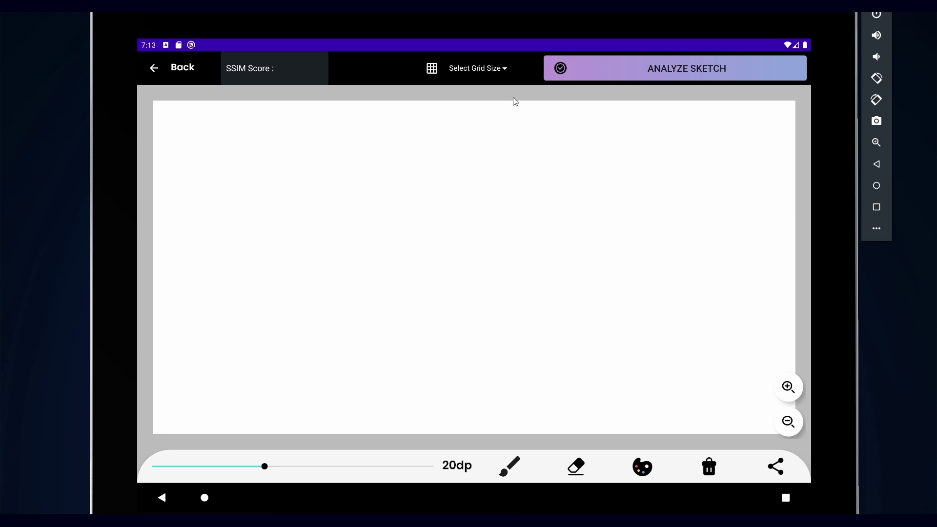
Step: Overlay a 3 x 3 grid on the canvas and keep red as the brush colour
click(504, 69)
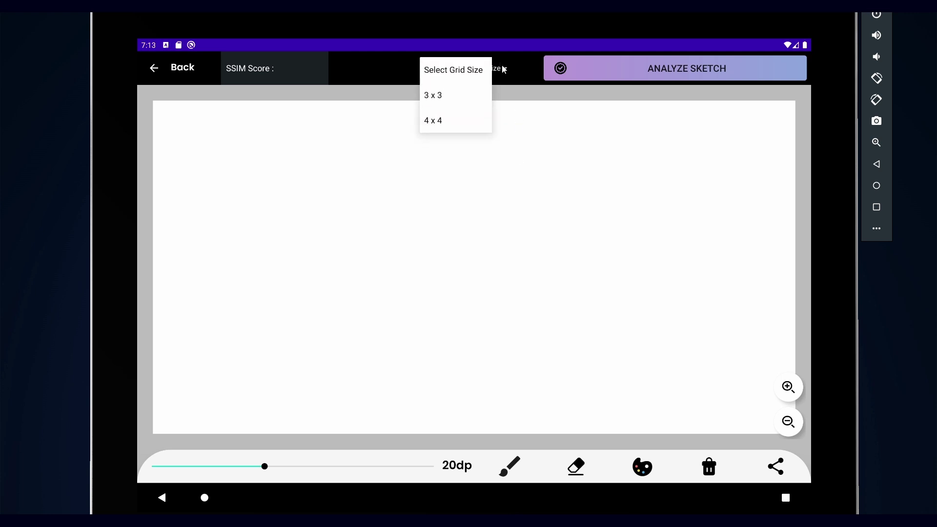
click(471, 107)
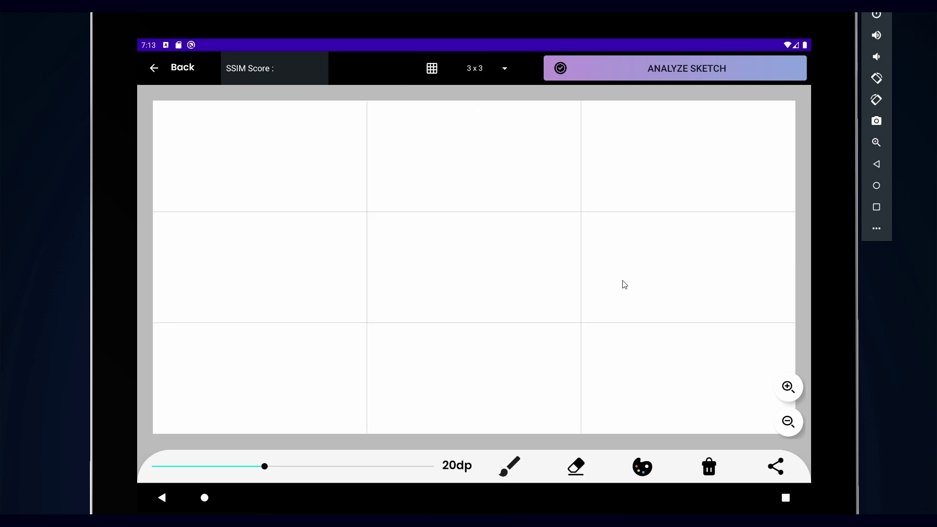
click(643, 467)
click(592, 335)
Step: Draw the red cupcake outline and analyze it for an SSIM score of 78.525%
mouse_move(454, 167)
mouse_down()
mouse_move(337, 254)
mouse_move(594, 252)
mouse_move(448, 168)
mouse_move(472, 154)
mouse_up()
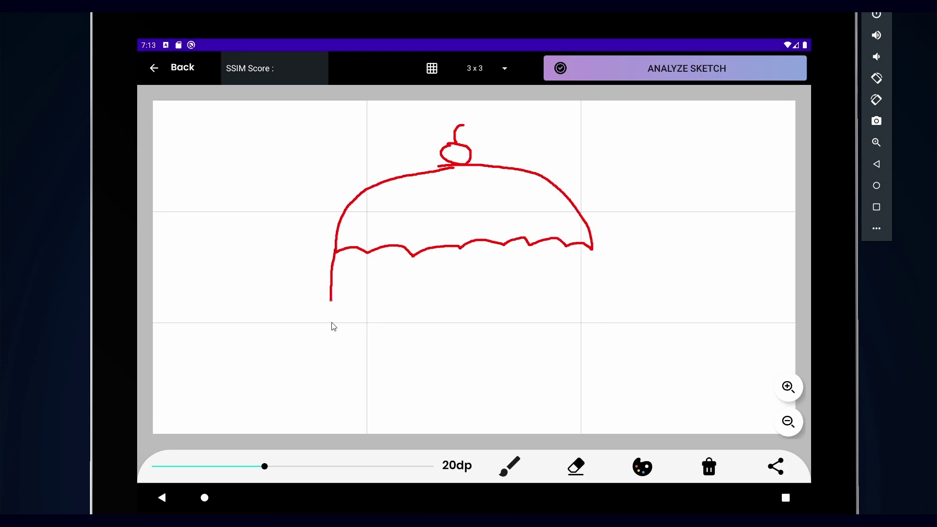
drag(331, 358, 592, 248)
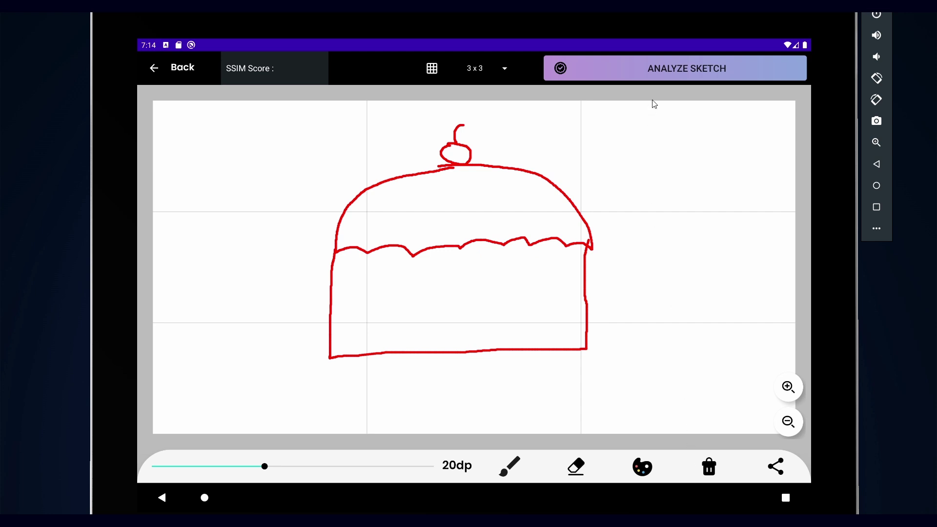
click(668, 74)
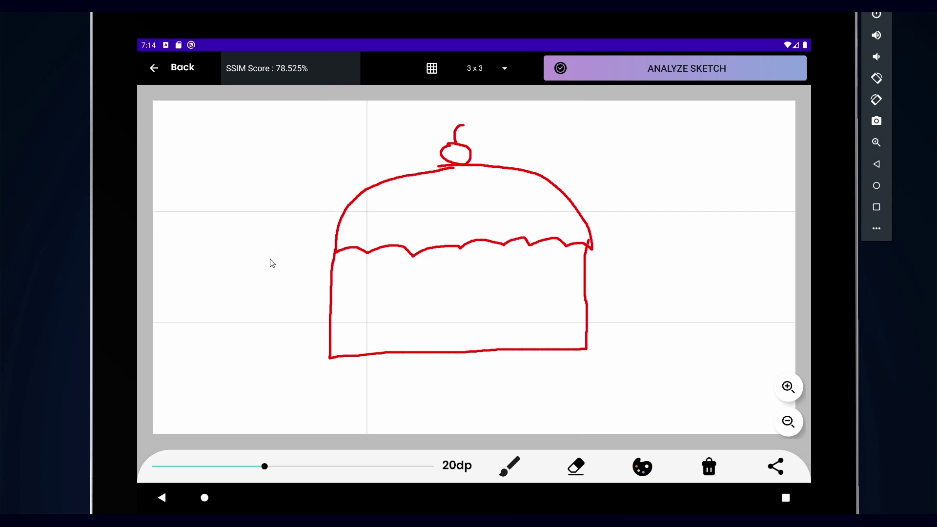
click(778, 467)
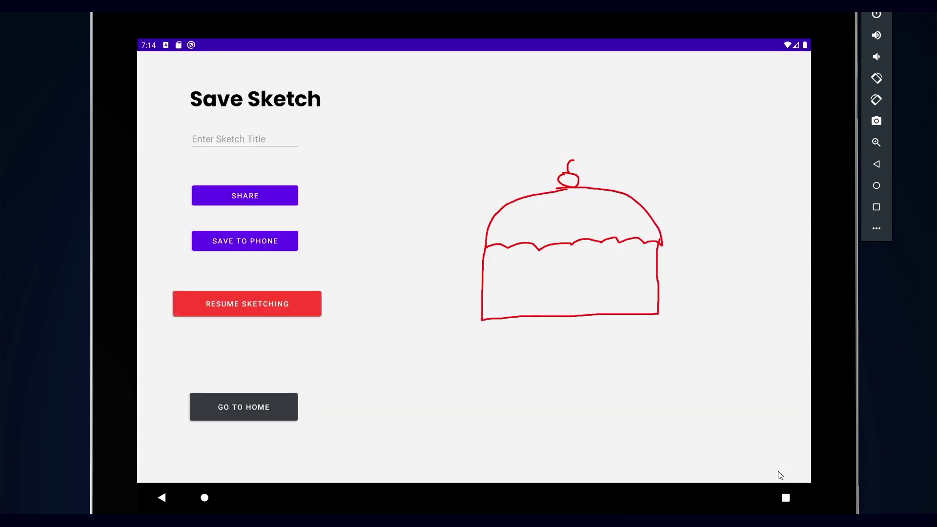
click(251, 139)
text(Test2324)
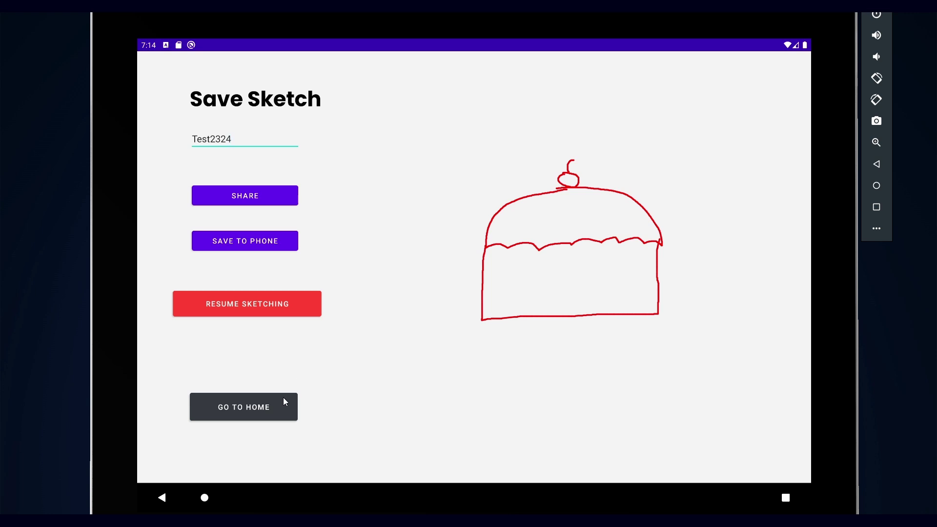
click(250, 242)
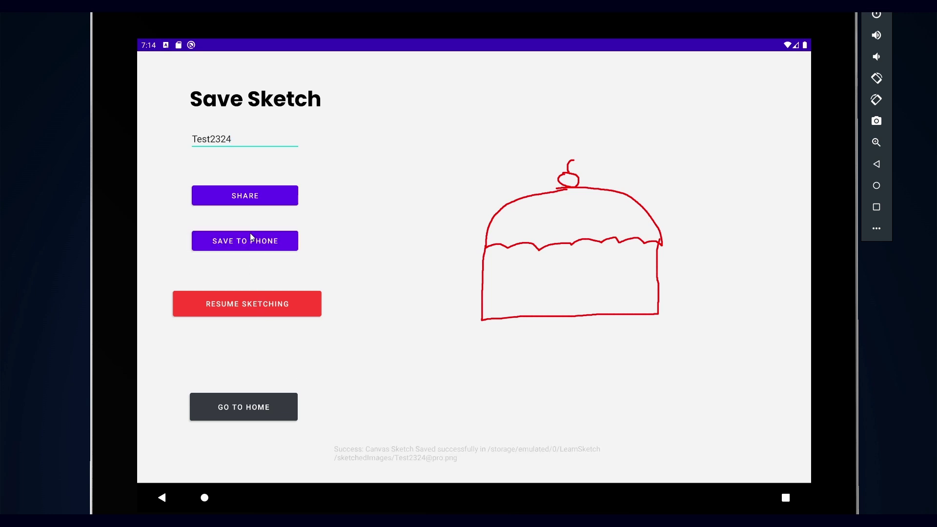
Step: From home, open Analyze Sketch and set a camera photo of the TV room as reference
click(264, 401)
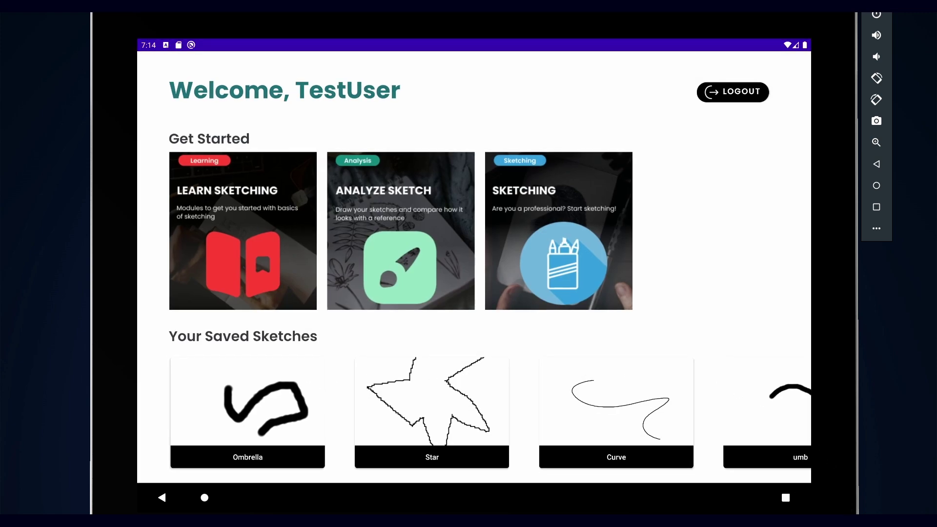
click(443, 290)
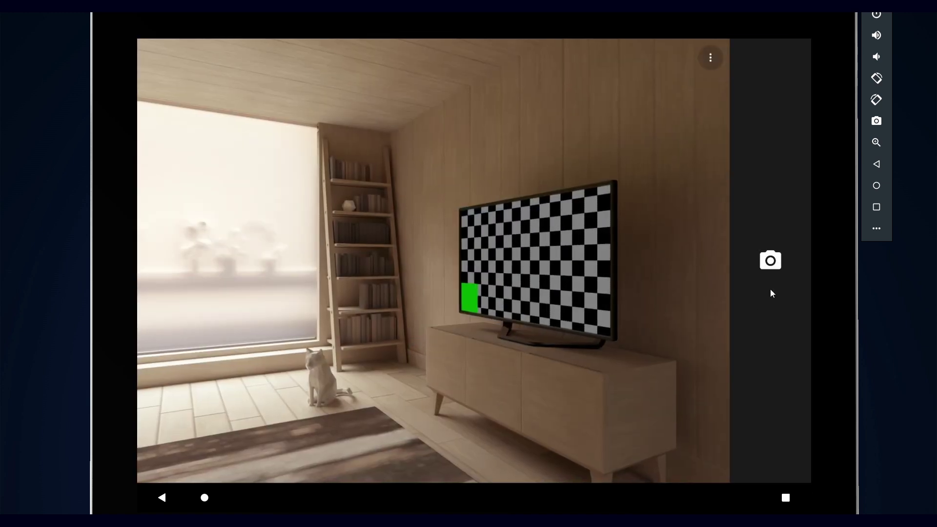
click(773, 274)
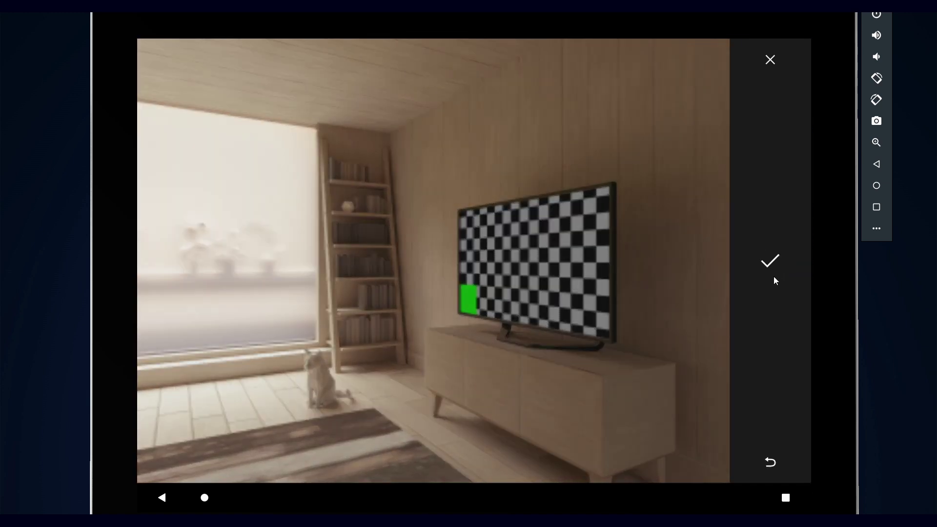
click(776, 274)
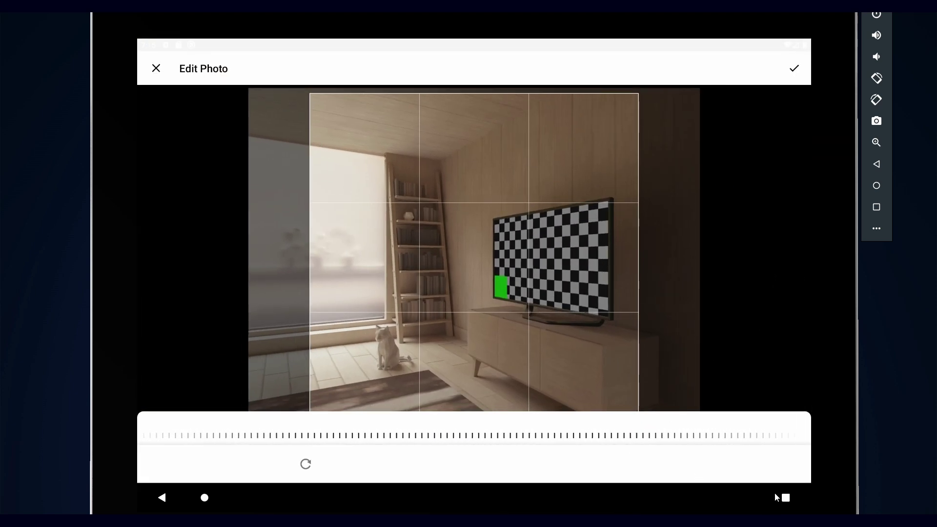
click(794, 70)
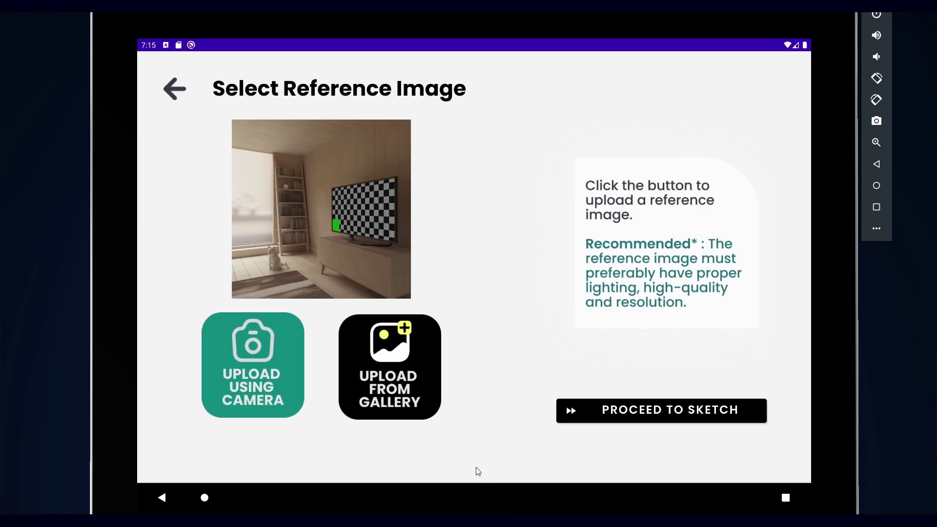
Step: Pick the light-blue umbrella from the gallery as reference and proceed to the sketching canvas
click(423, 393)
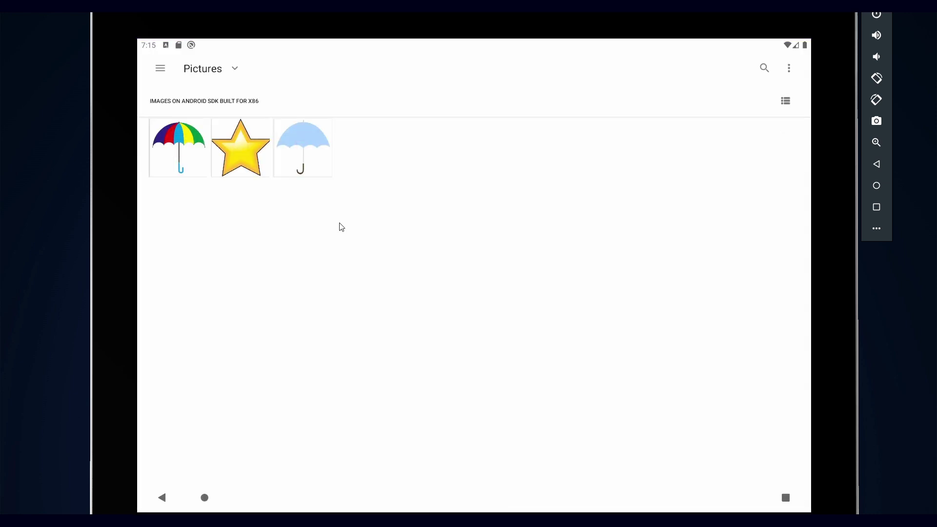
click(318, 166)
click(799, 74)
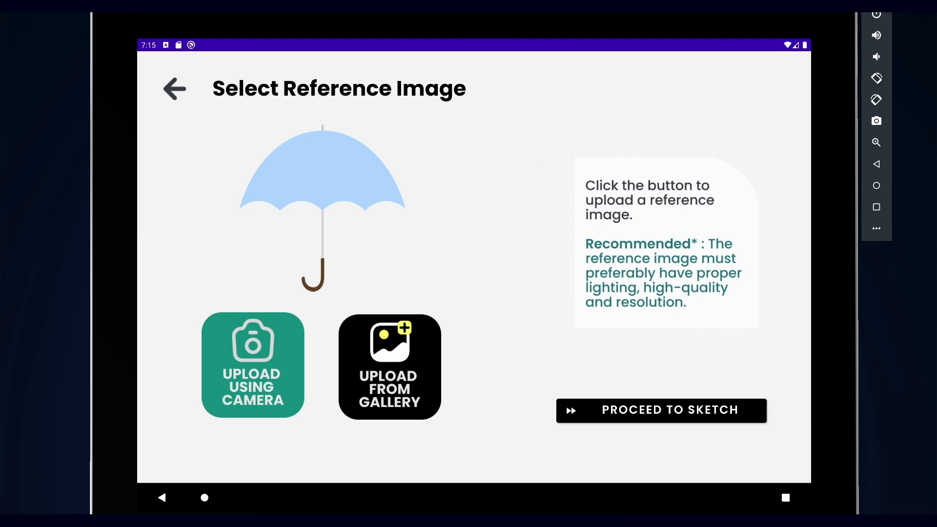
click(725, 418)
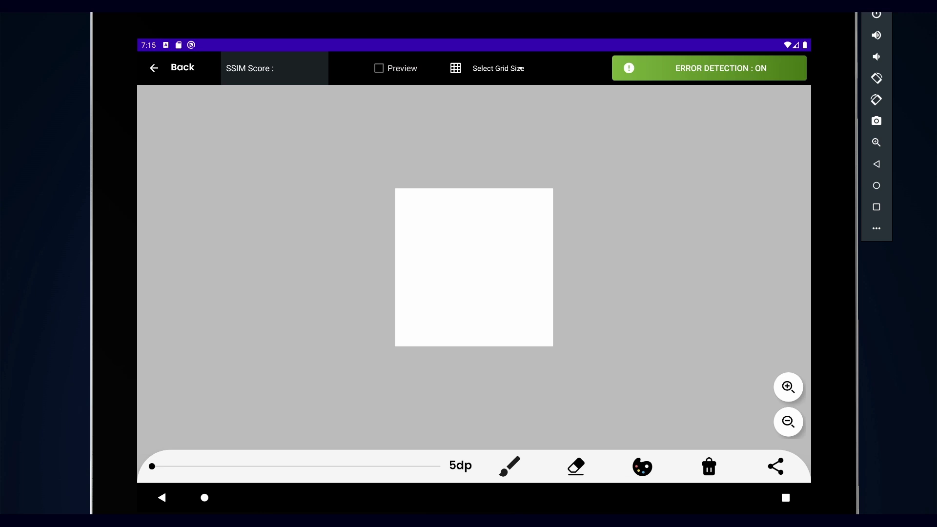
Step: Show the umbrella preview and apply a 3 x 3 grid, briefly trying 4 x 4 first
click(401, 68)
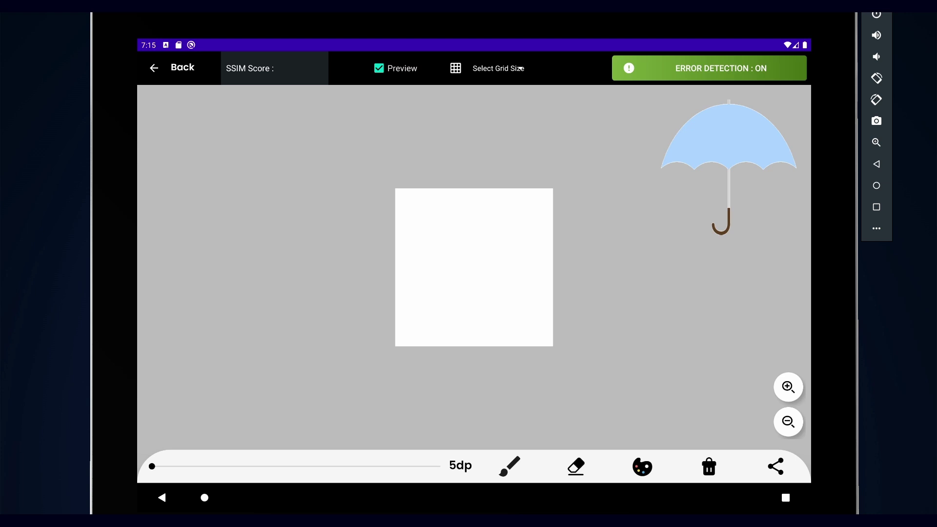
click(512, 72)
click(495, 96)
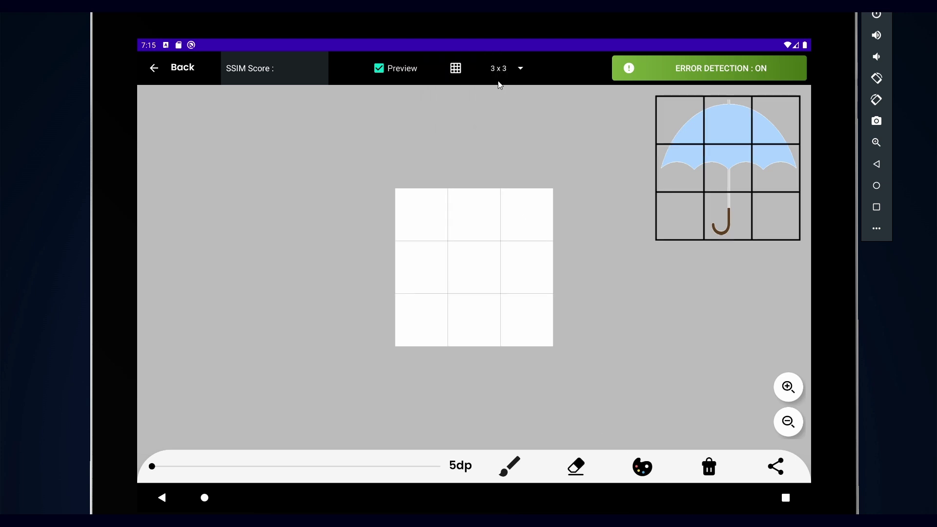
click(502, 72)
click(485, 115)
click(504, 73)
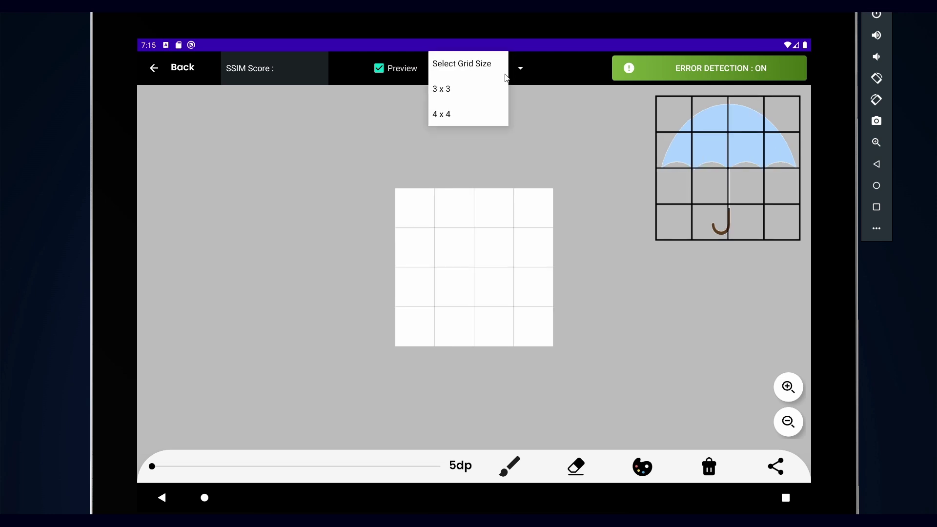
click(492, 98)
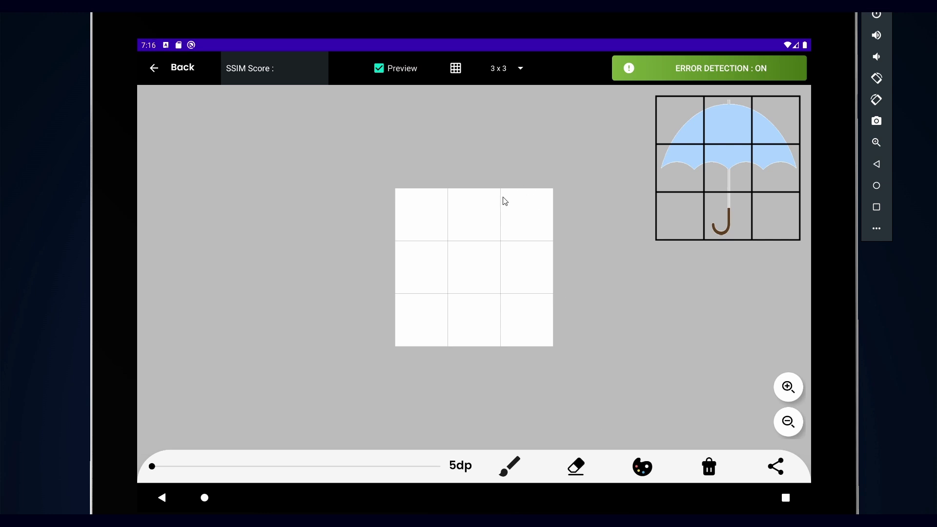
Step: Draw the canopy's right, lower and left edges, toggling Error Detection off and back on
drag(503, 197, 550, 236)
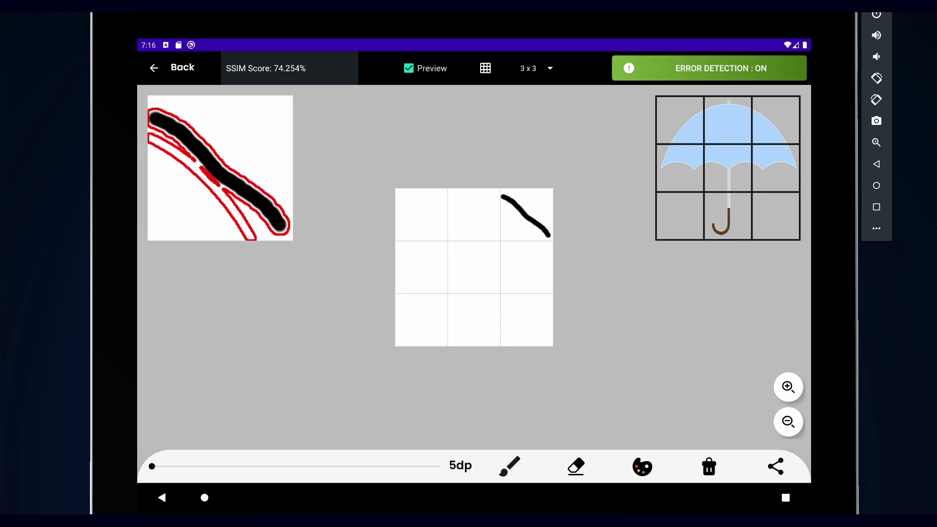
click(656, 77)
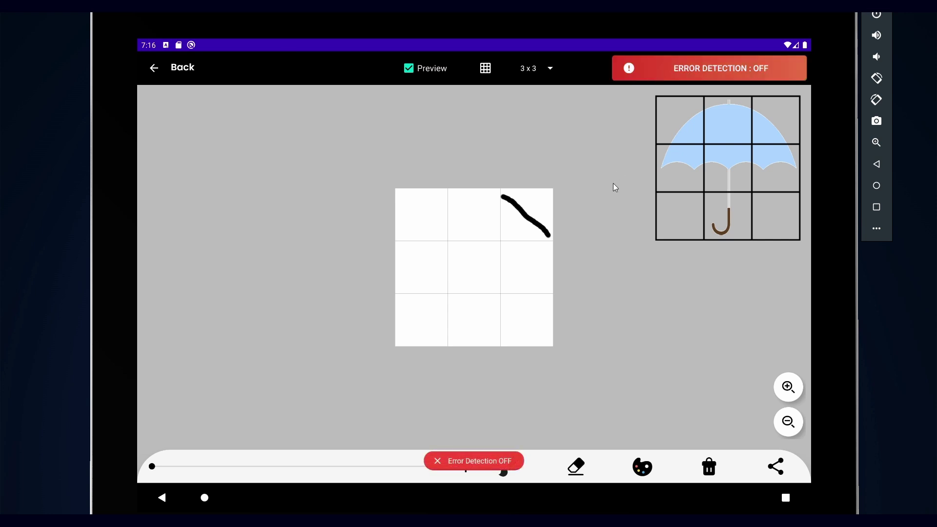
mouse_move(551, 237)
mouse_down()
mouse_move(549, 256)
mouse_move(532, 244)
mouse_move(498, 258)
mouse_move(424, 258)
mouse_up()
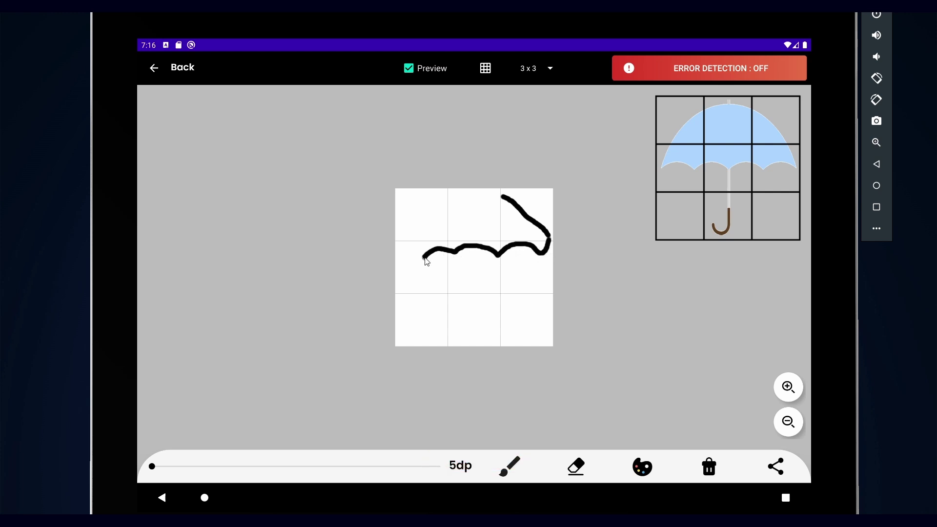
click(664, 77)
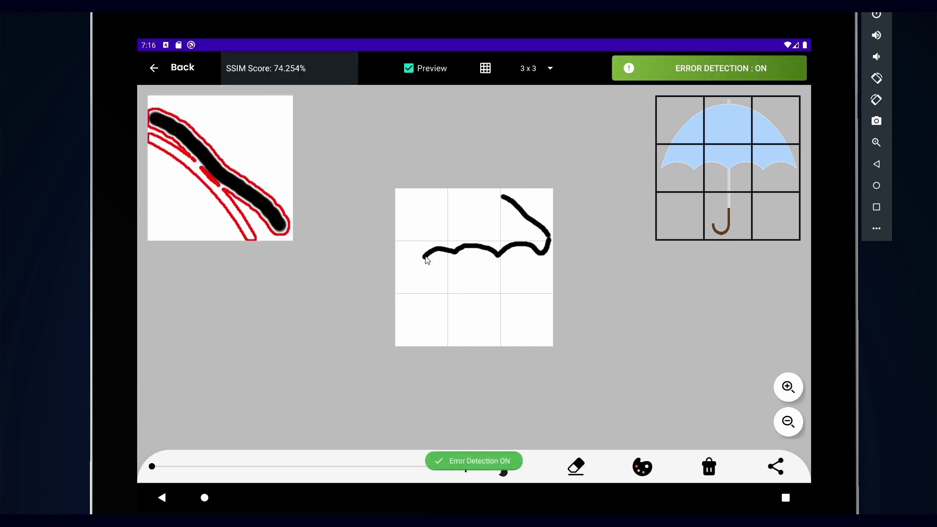
drag(425, 258, 441, 213)
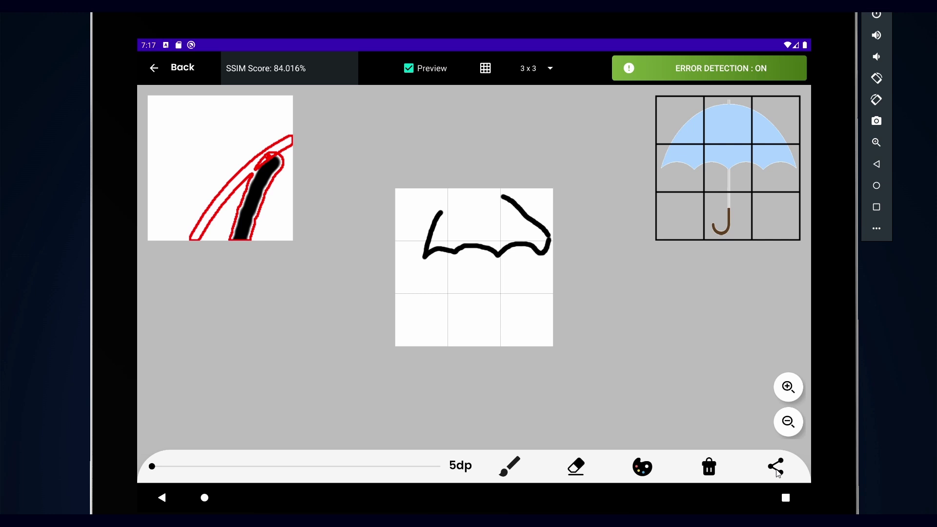
Step: Save the canopy sketch to the phone under the title 'save'
click(777, 472)
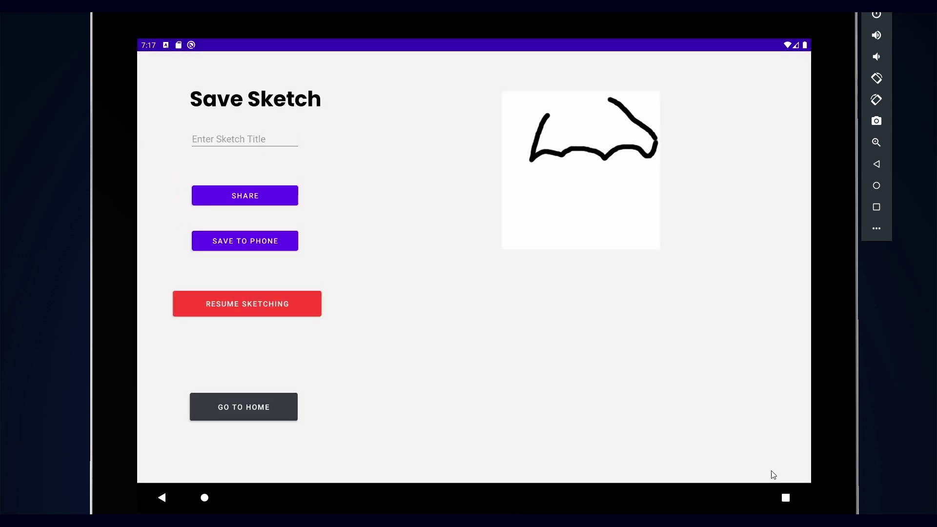
click(257, 139)
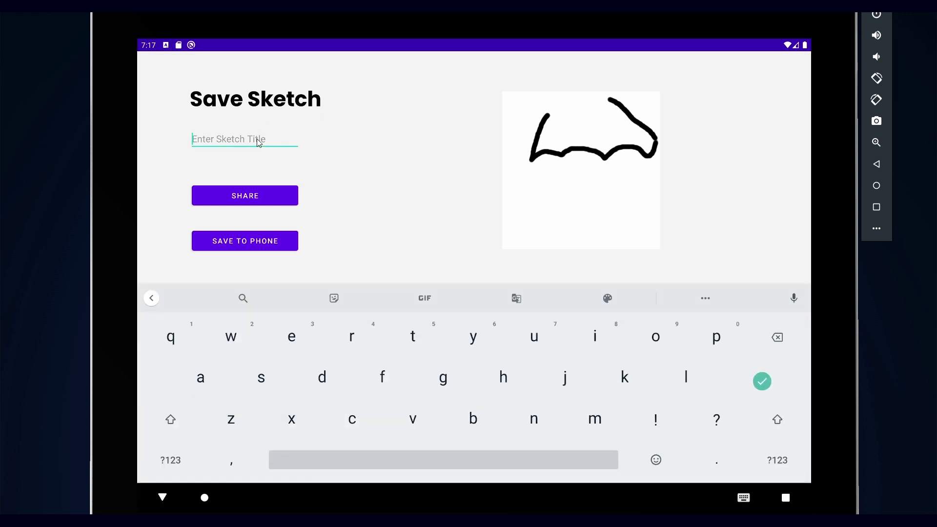
text(save)
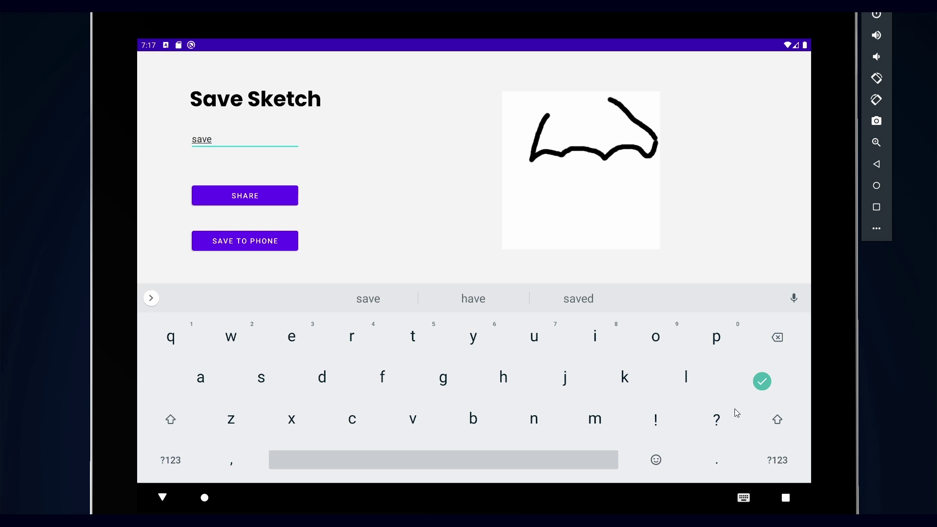
click(772, 386)
click(266, 246)
Step: From the home screen, start a free sketch and set its grid to 4 x 4
click(287, 398)
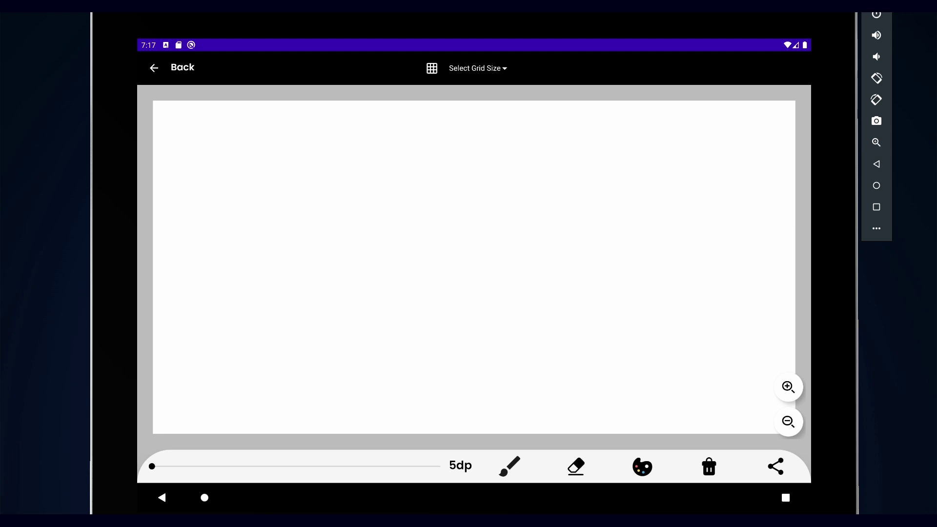
click(506, 71)
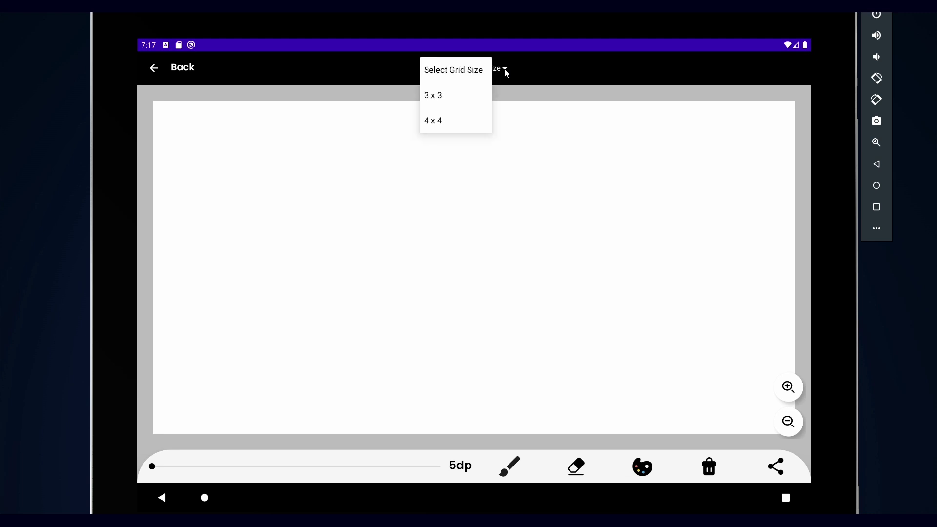
click(479, 97)
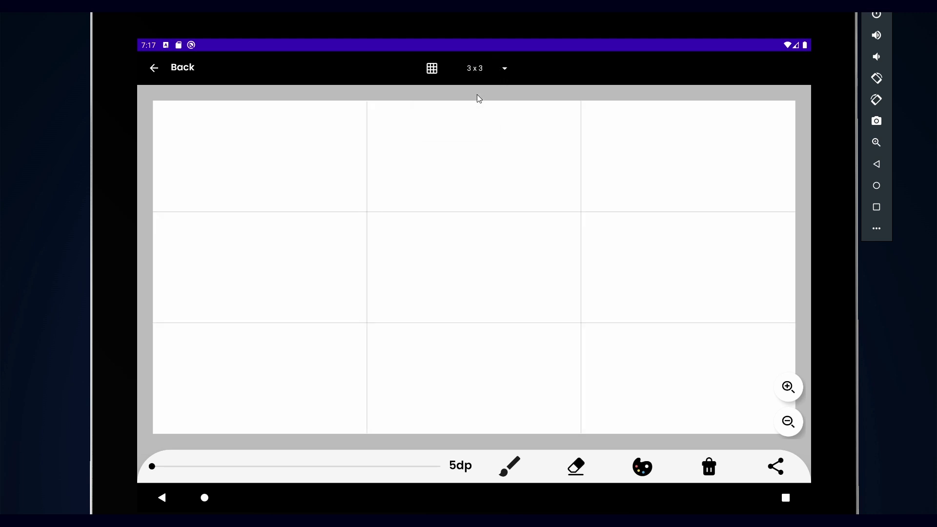
click(494, 72)
click(474, 119)
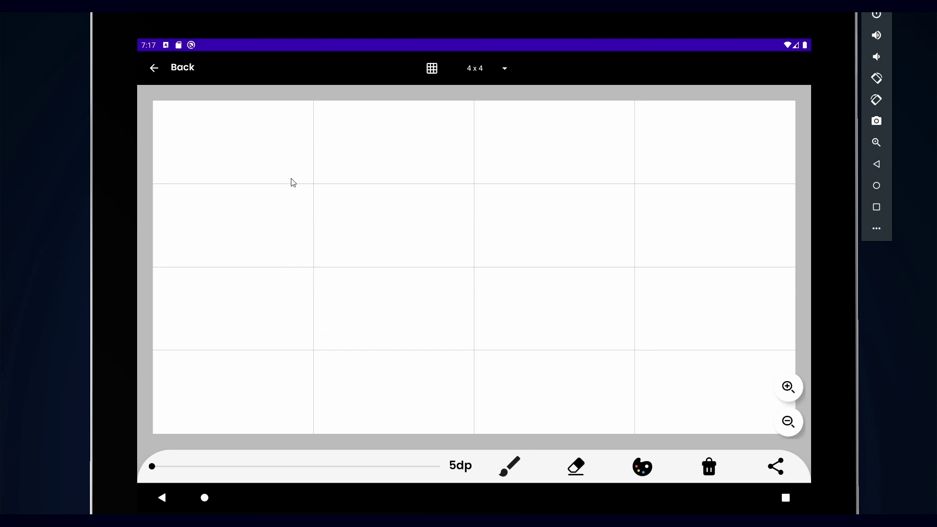
Step: Draw a wavy line across the top row and two lines across the second row
mouse_move(289, 172)
mouse_down()
mouse_move(346, 152)
mouse_move(379, 160)
mouse_move(618, 154)
mouse_up()
mouse_move(246, 262)
mouse_down()
mouse_move(342, 250)
mouse_move(546, 265)
mouse_up()
drag(586, 260, 716, 255)
Step: Return home without saving, then browse saved sketches like Test2324, save and Umbrella2-Learning
click(780, 472)
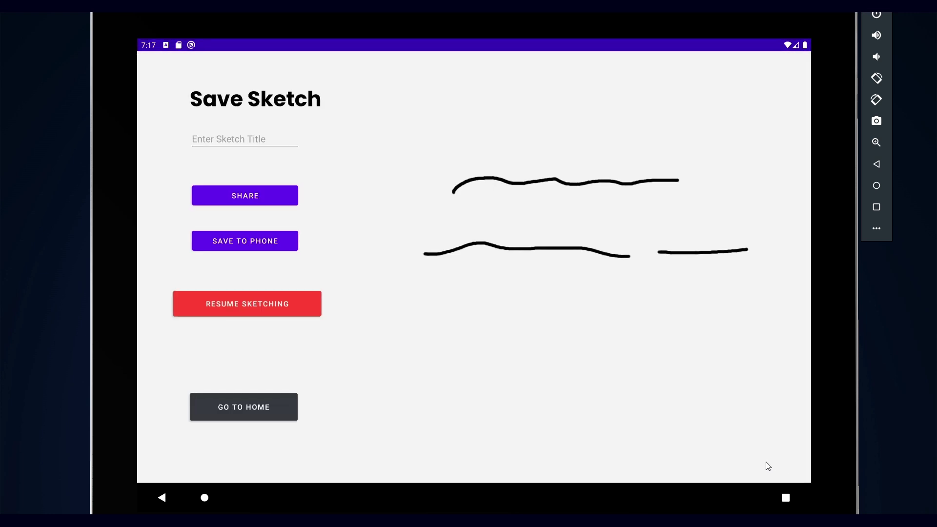
click(261, 409)
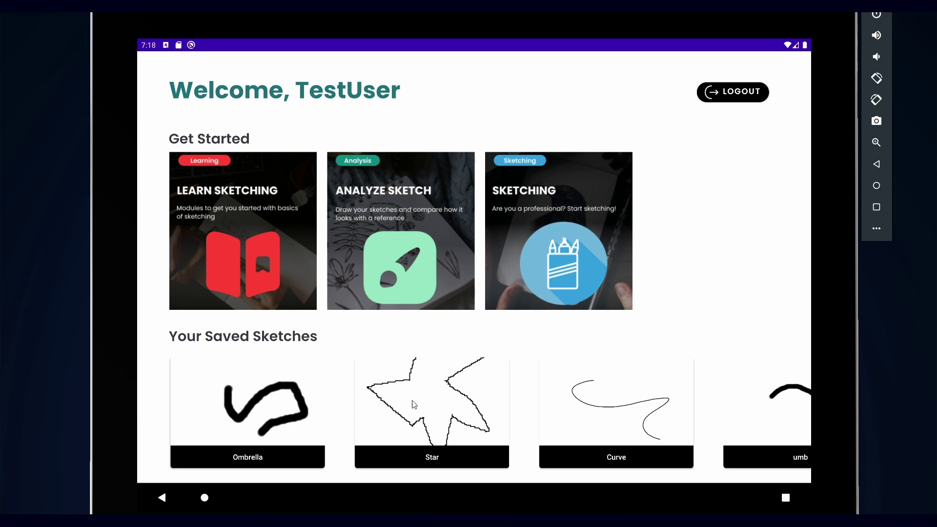
drag(630, 405, 266, 472)
drag(625, 408, 109, 417)
mouse_move(683, 421)
mouse_down()
mouse_move(366, 416)
mouse_move(270, 441)
mouse_up()
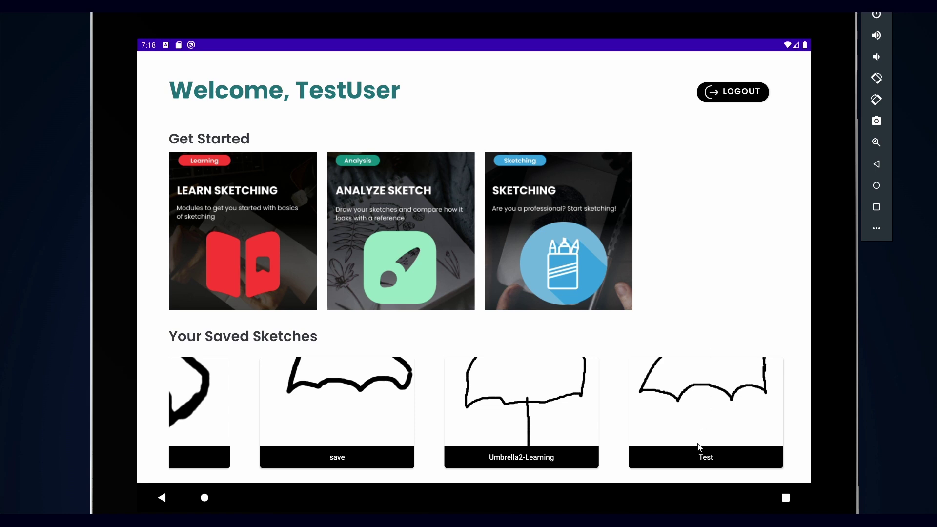
drag(300, 408, 792, 413)
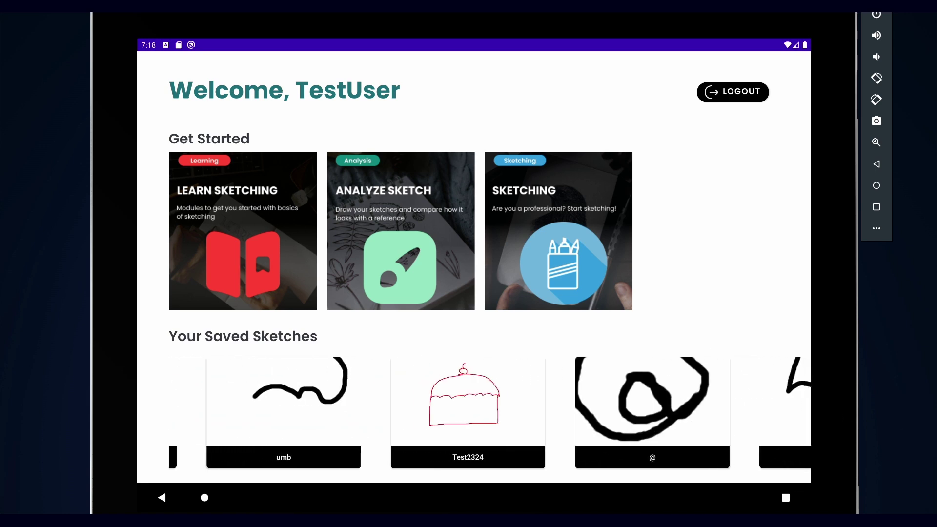
drag(386, 435, 819, 433)
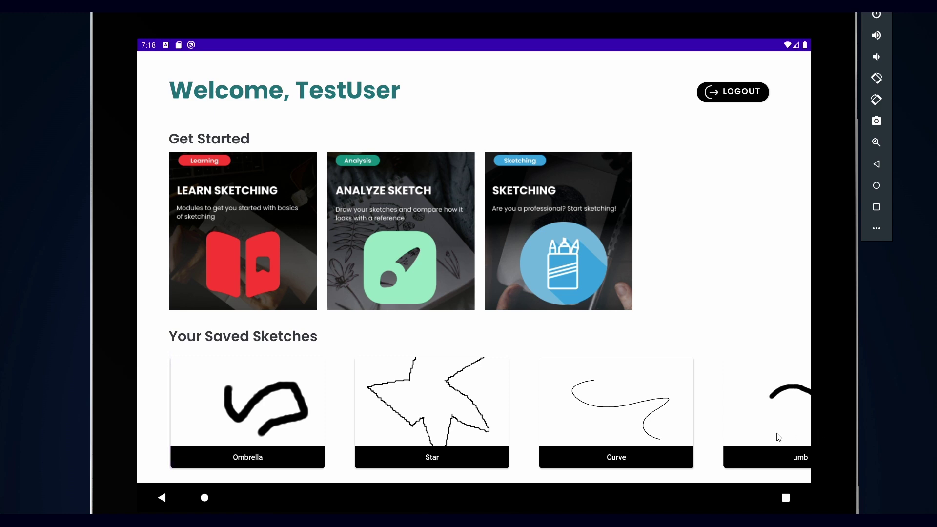
click(258, 429)
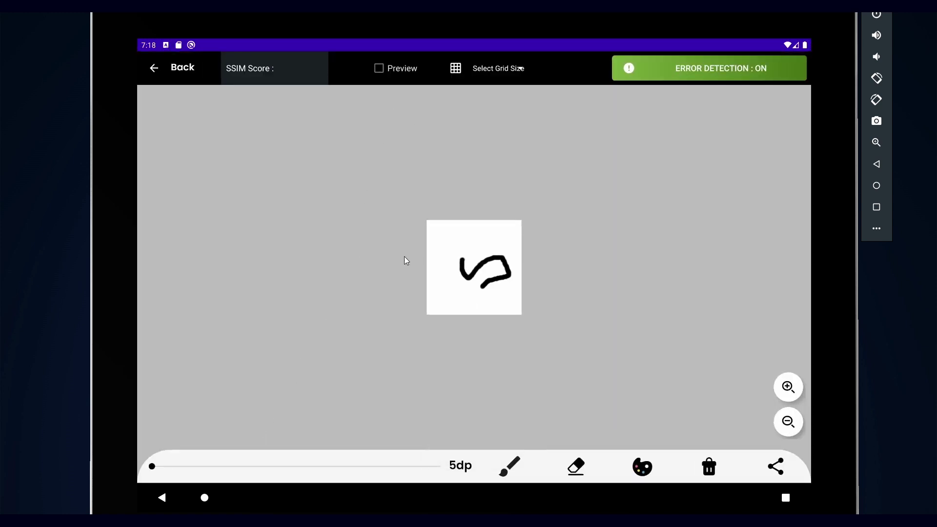
click(401, 72)
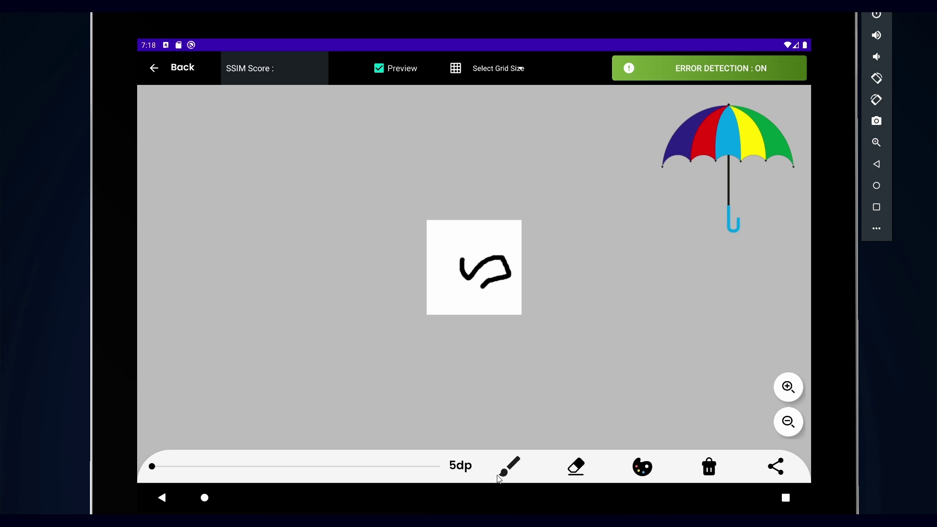
click(161, 70)
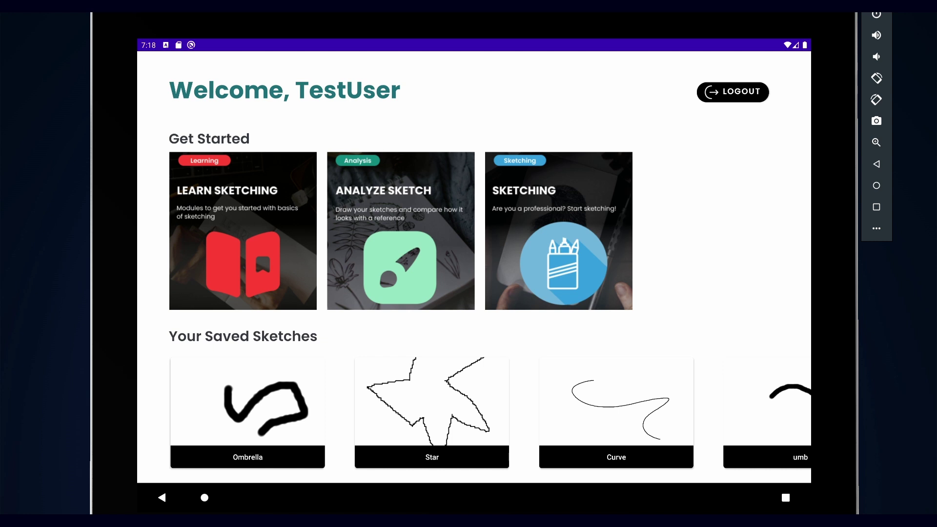
Step: Log out of the account with the LOGOUT button on the home screen
click(724, 100)
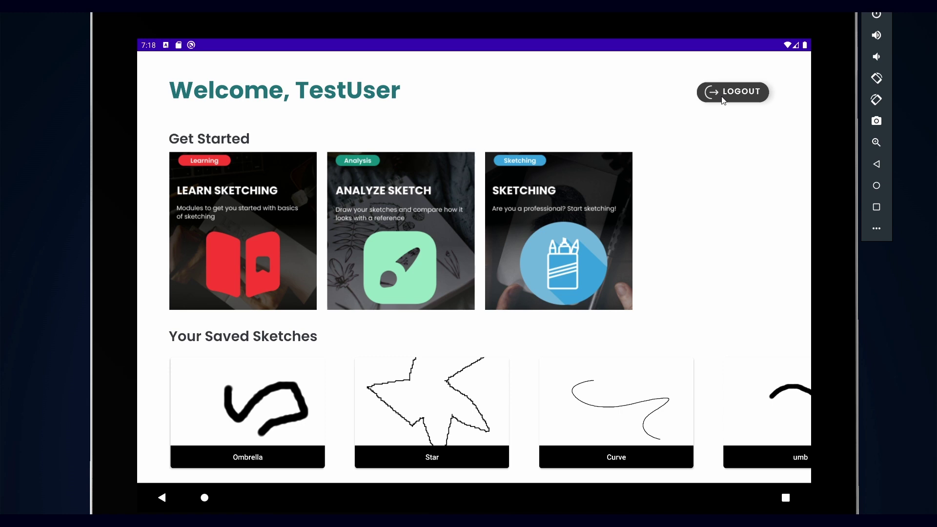